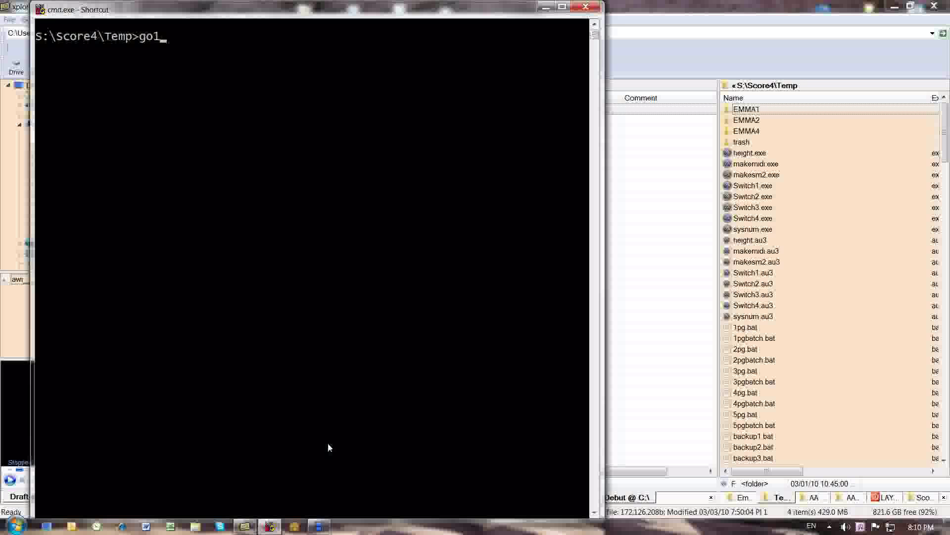
Run go1 in S:\Score4\Temp to copy and edit the .MUS files, logging changes to ES-STATS.TXT.
key(Return)
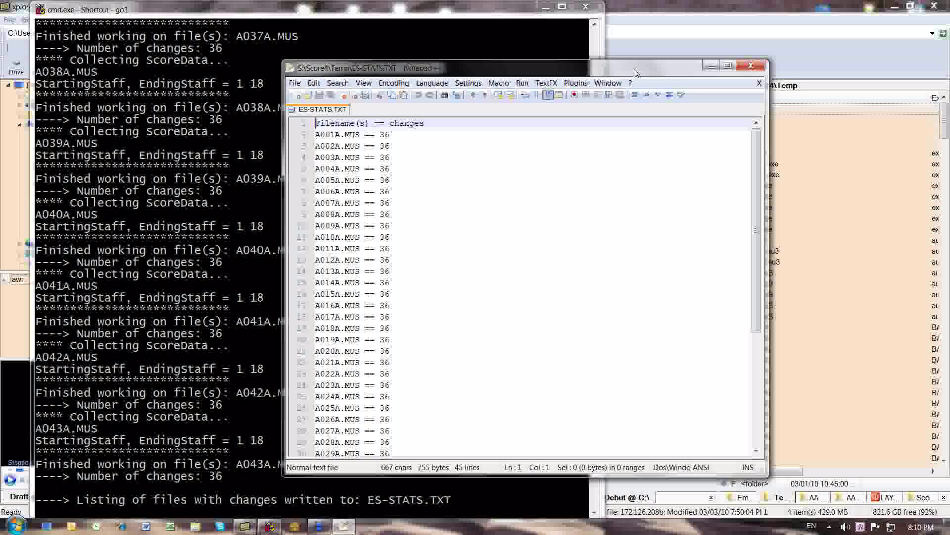
Scroll through the ES-STATS.TXT change counts for A001A to A043A, then close Notepad++.
drag(631, 68, 611, 56)
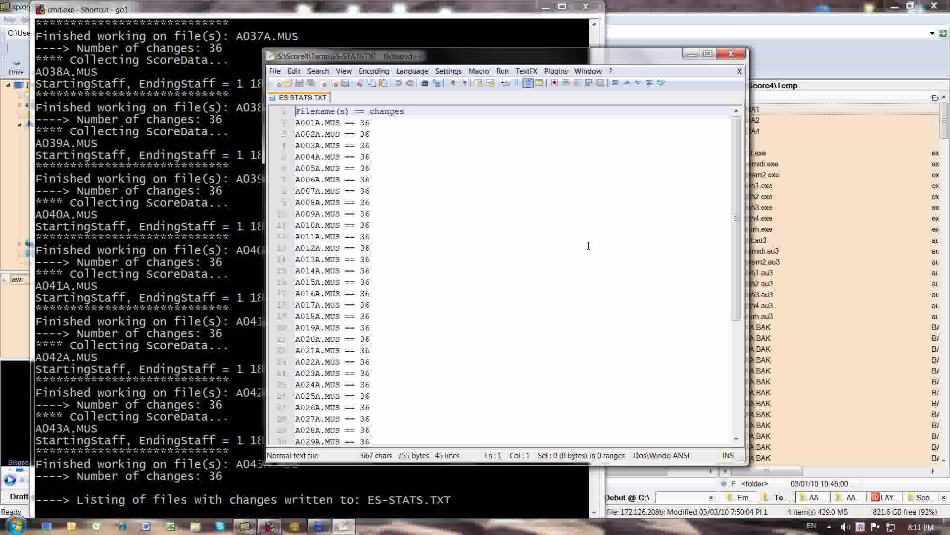
drag(738, 247, 734, 223)
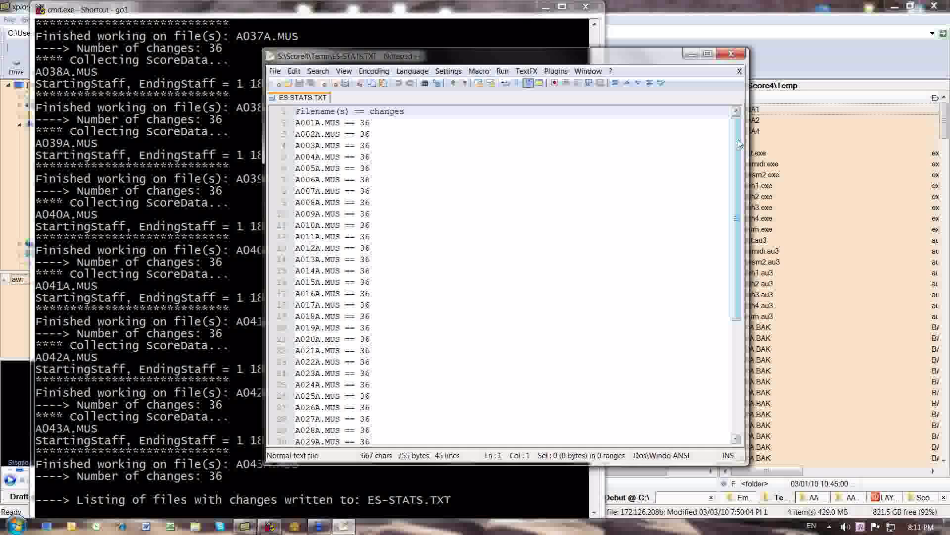
scroll(739, 150, down, 1)
drag(739, 150, 744, 131)
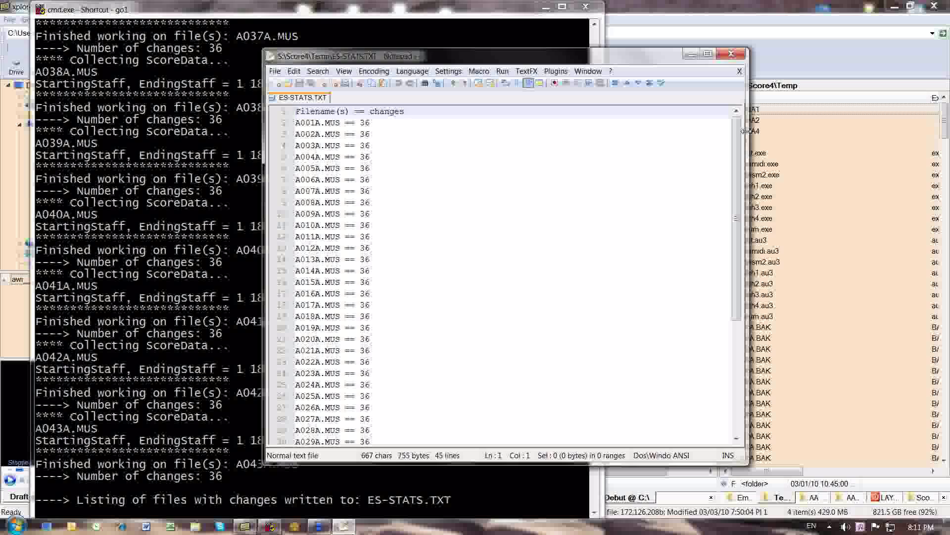
mouse_move(739, 149)
mouse_down()
mouse_move(740, 277)
mouse_move(734, 131)
mouse_up()
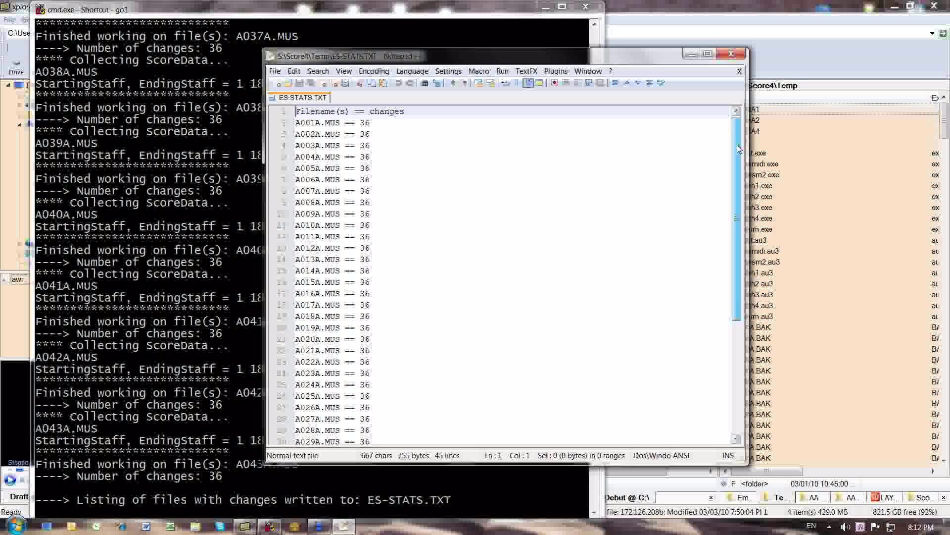
drag(738, 149, 563, 322)
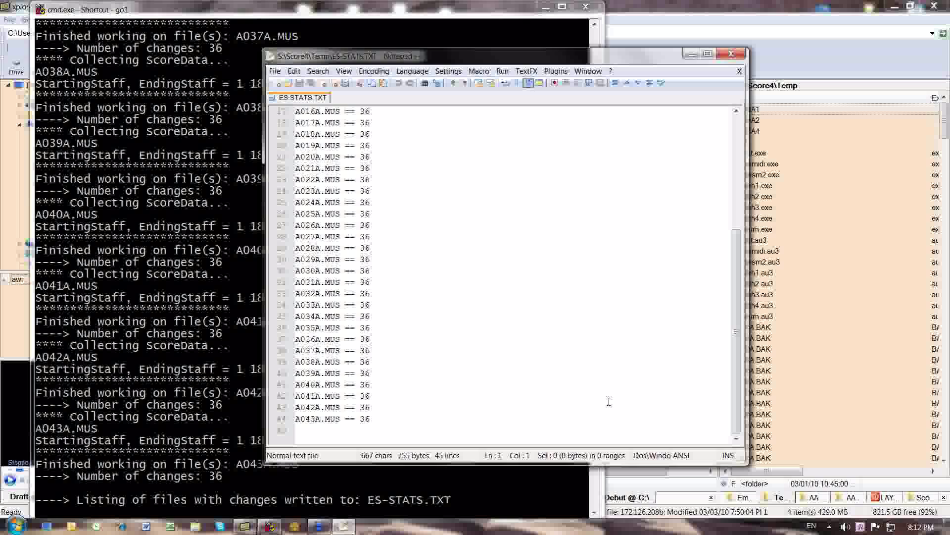
drag(732, 390, 718, 265)
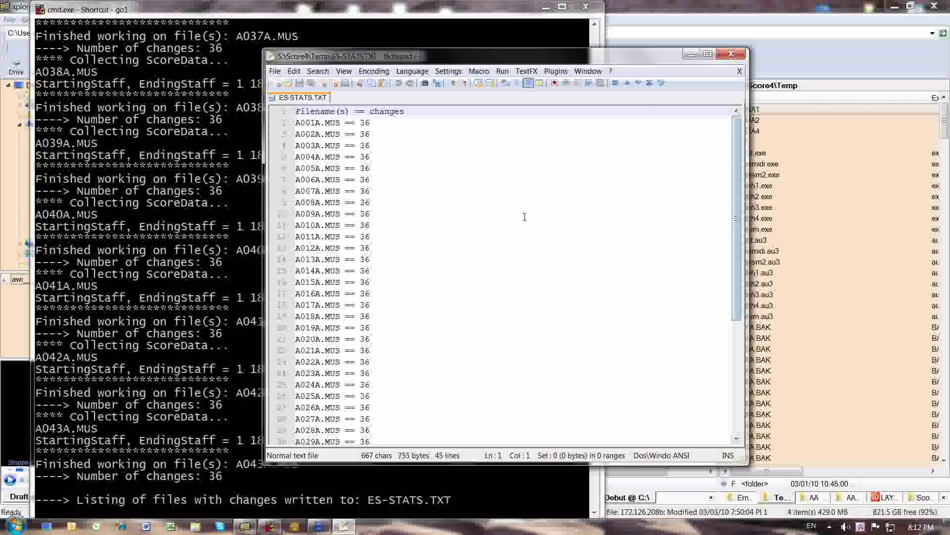
click(732, 54)
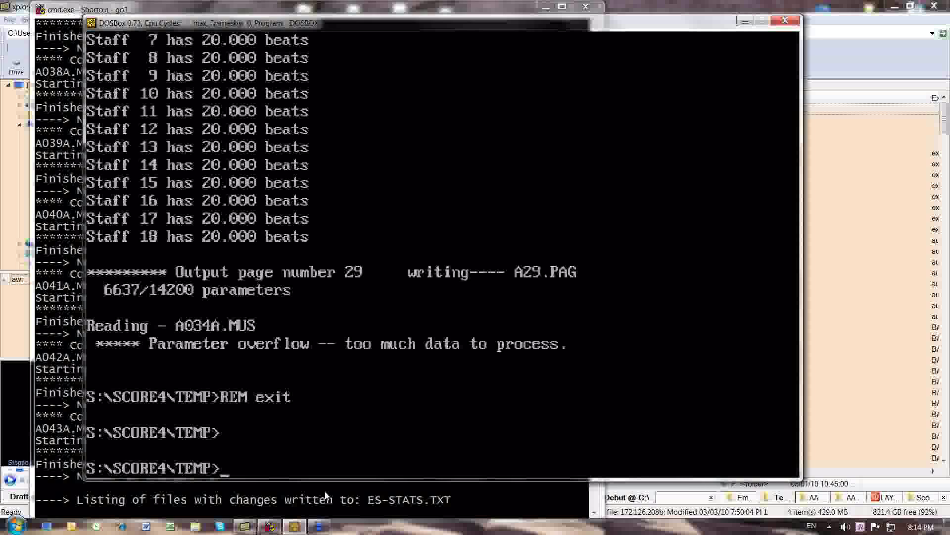
Close the old cmd and DOSBox windows and open a new console in S:\Score4\Temp.
click(301, 525)
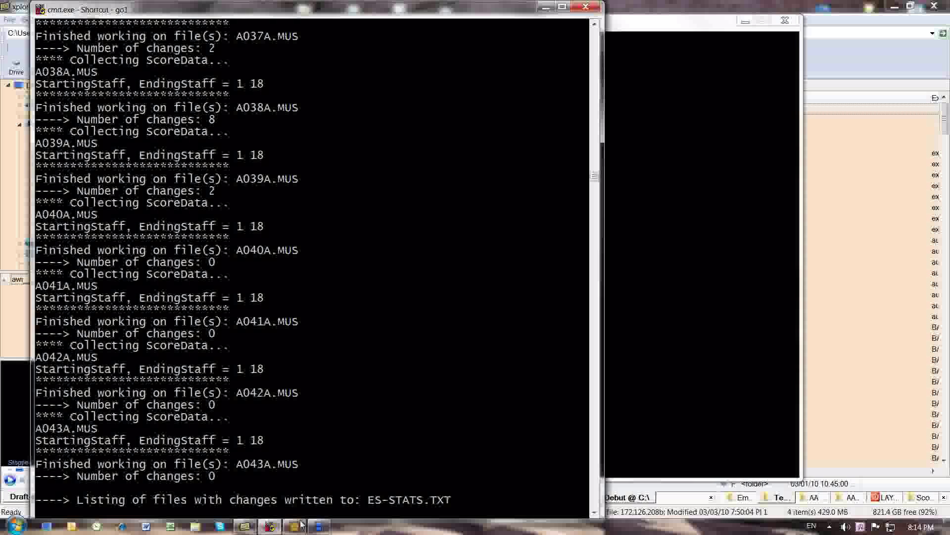
click(585, 7)
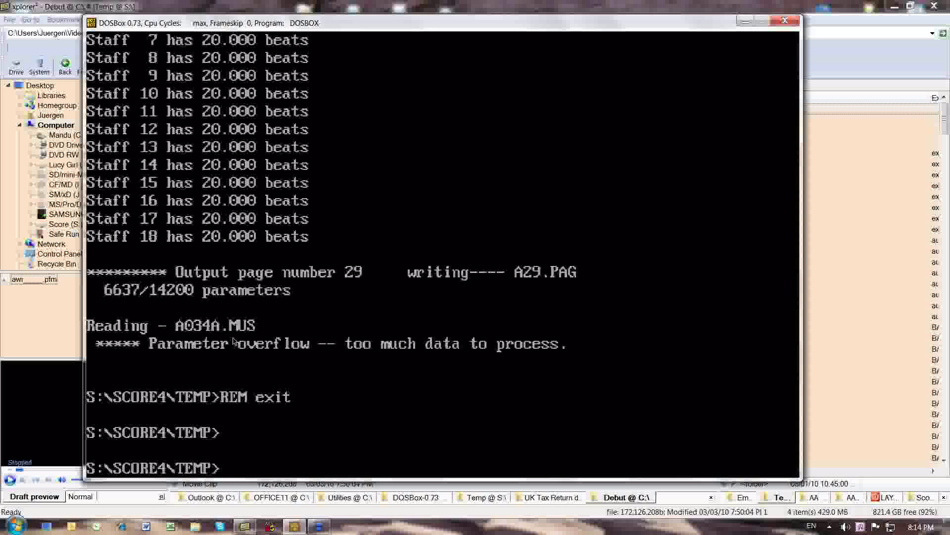
click(786, 23)
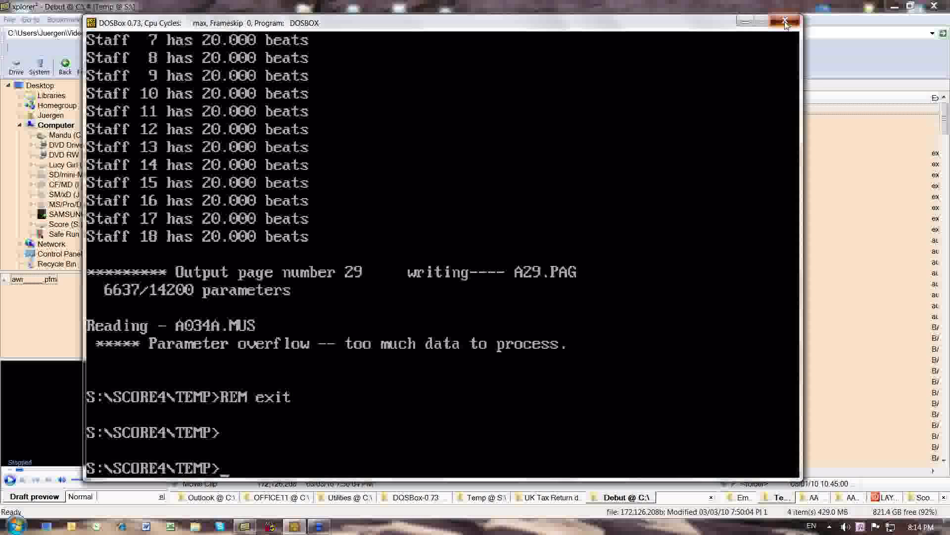
click(271, 527)
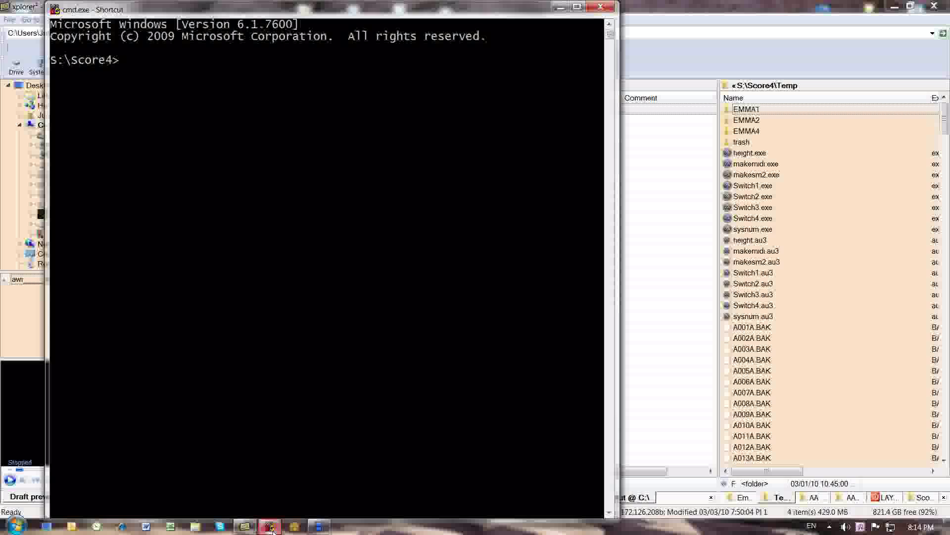
text(cd temp)
key(Return)
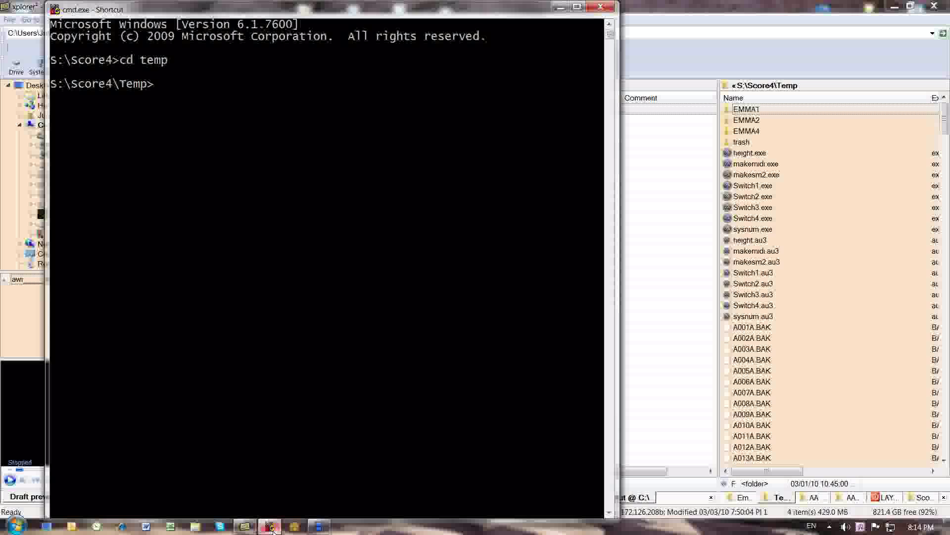
Run backup1 to restore the original .MUS files from *.MU1, then clear the screen.
text(backup1)
key(Return)
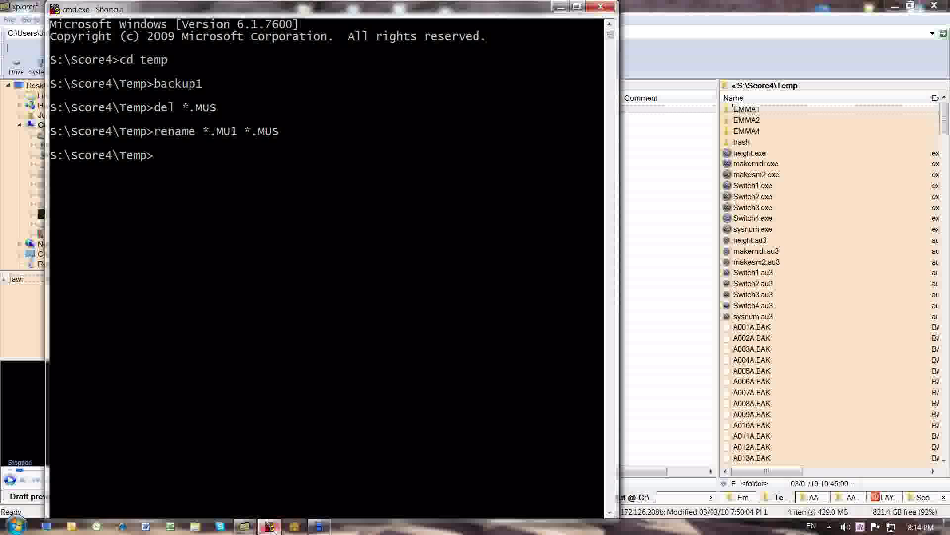
text(cls)
key(Return)
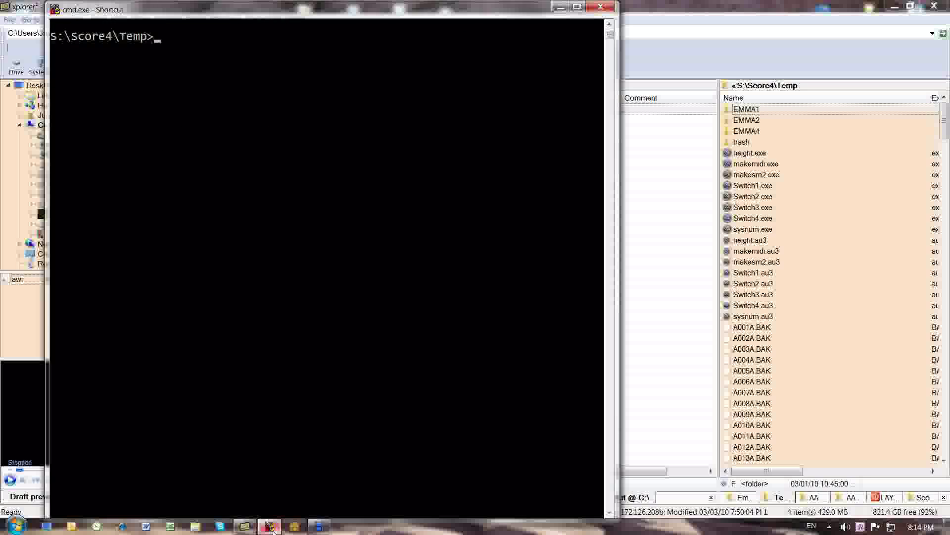
Run the mansplit batch and give it a034 so it splits A034A.MUS.
text(mansplit)
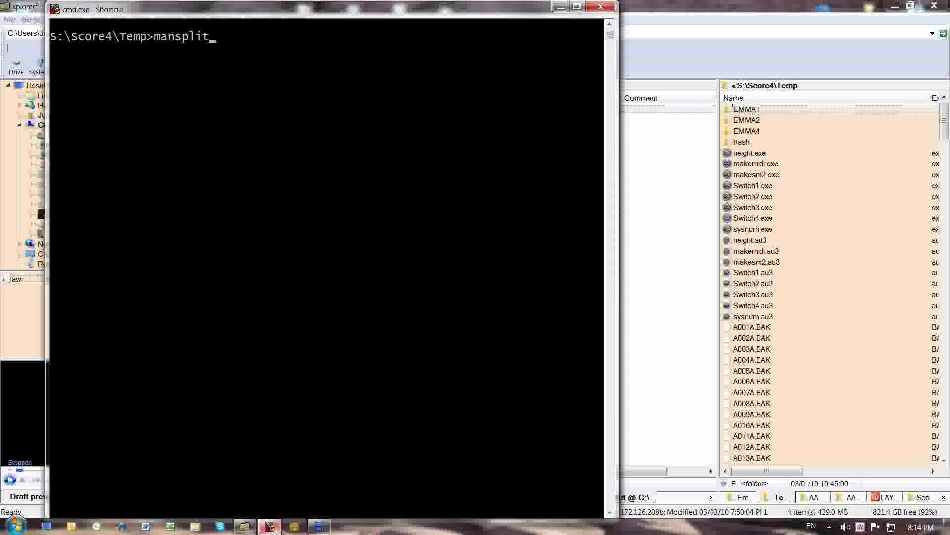
key(Return)
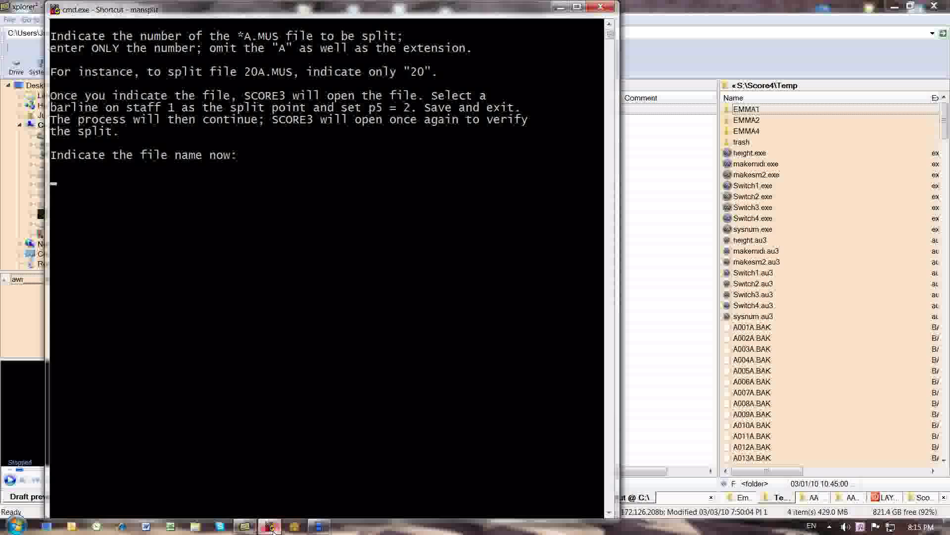
text(a034)
key(Return)
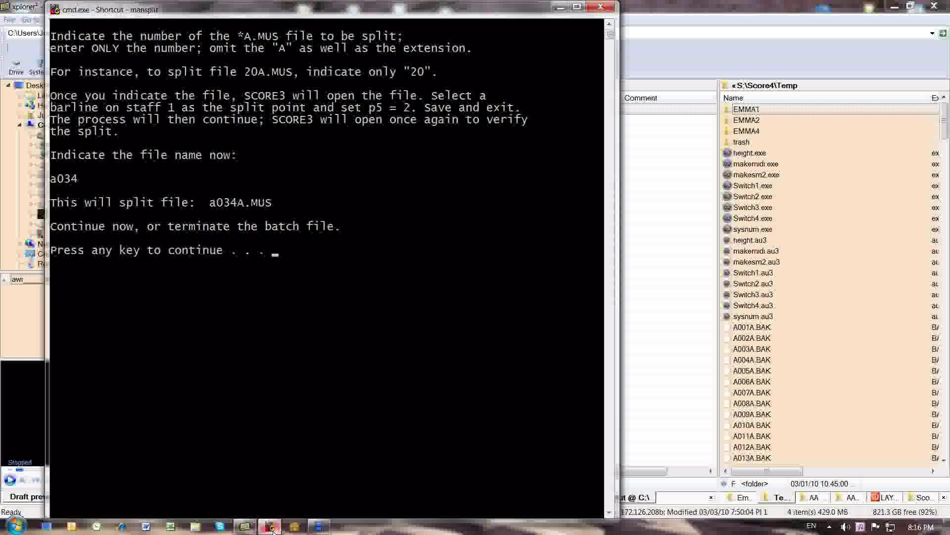
Continue the batch to load A034A.MUS in SCORE and move the DOSBox window up and right.
key(Return)
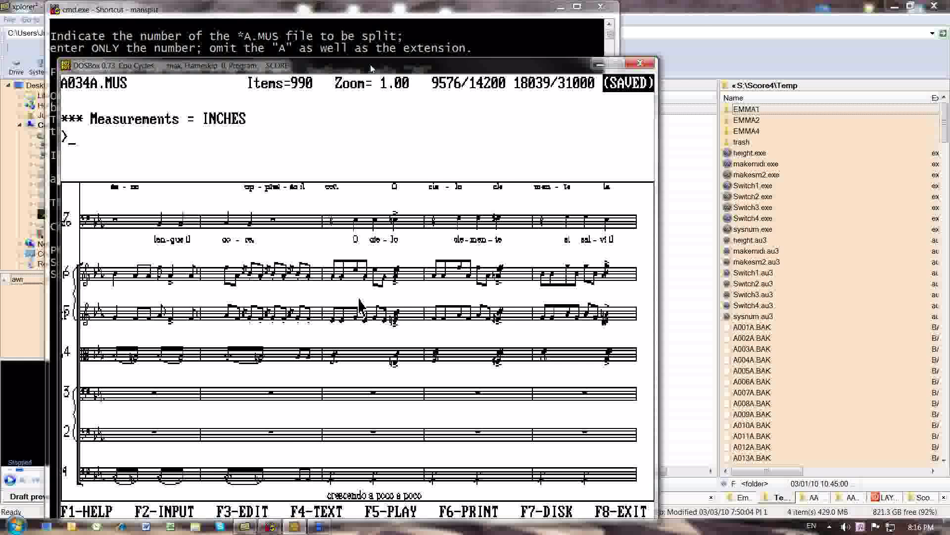
drag(372, 67, 413, 38)
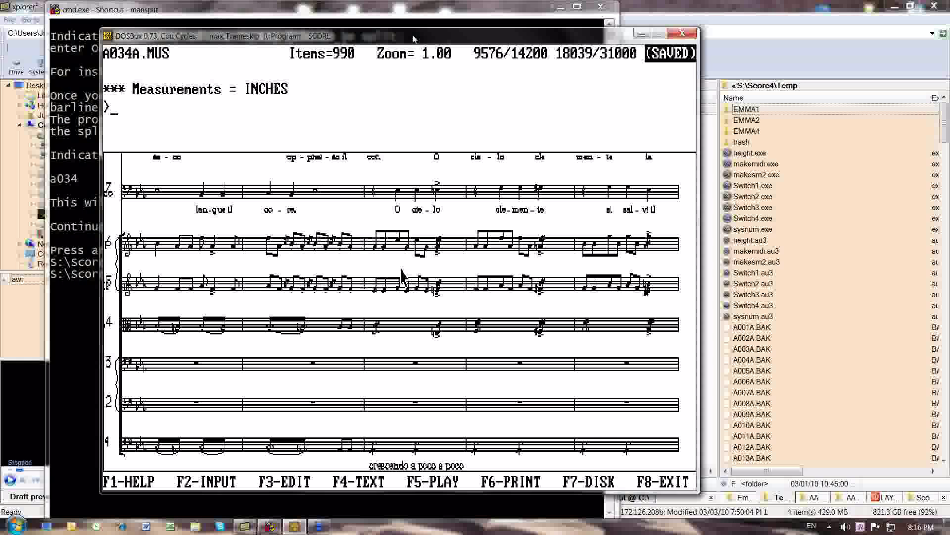
Set barline item 24's P5 to 2, making it an ending double bar.
click(363, 455)
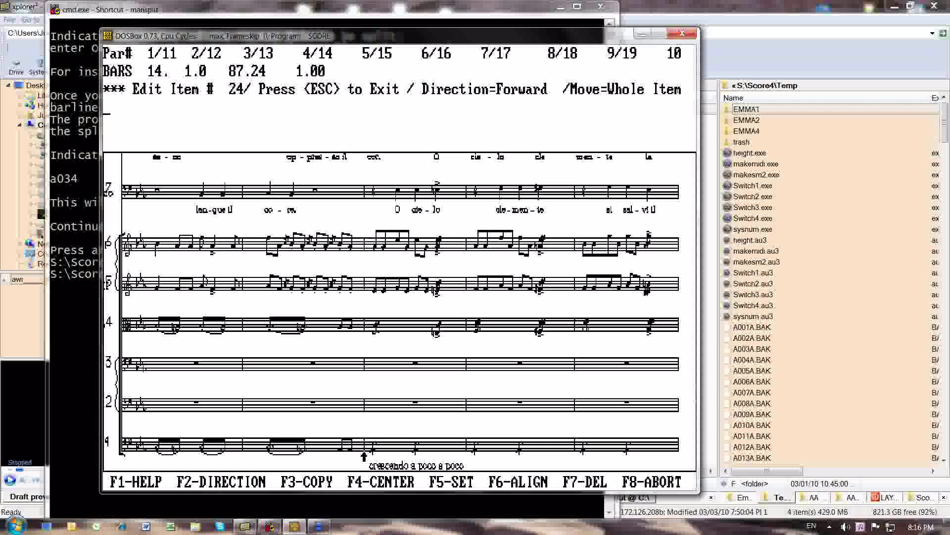
text(5 2)
key(Return)
key(Escape)
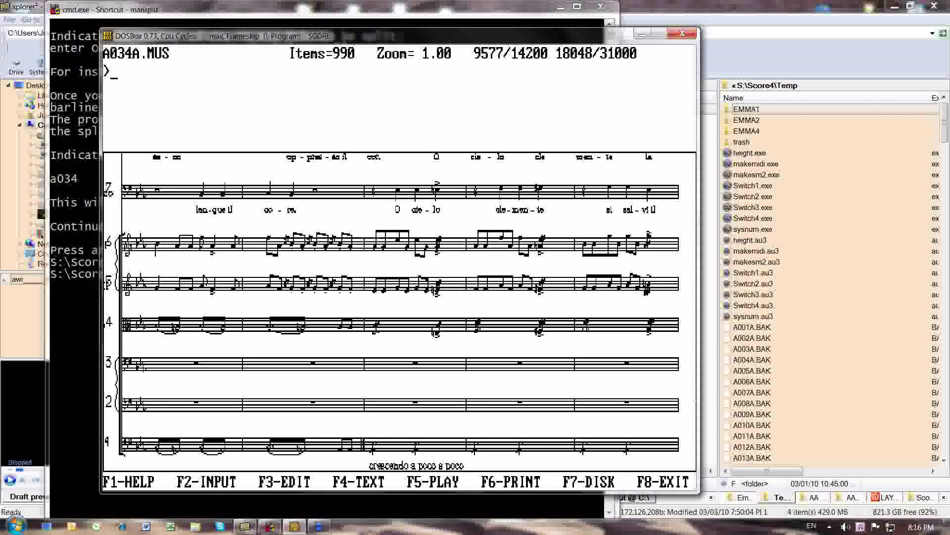
Zoom in 4x on the barline, check the code 14 barline-type help, then zoom back out.
text(z 4)
key(Return)
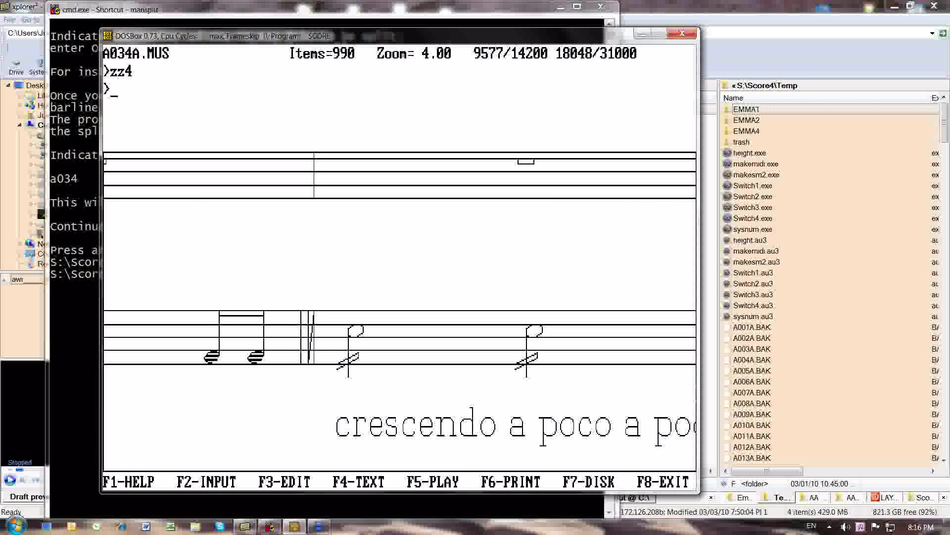
key(Escape)
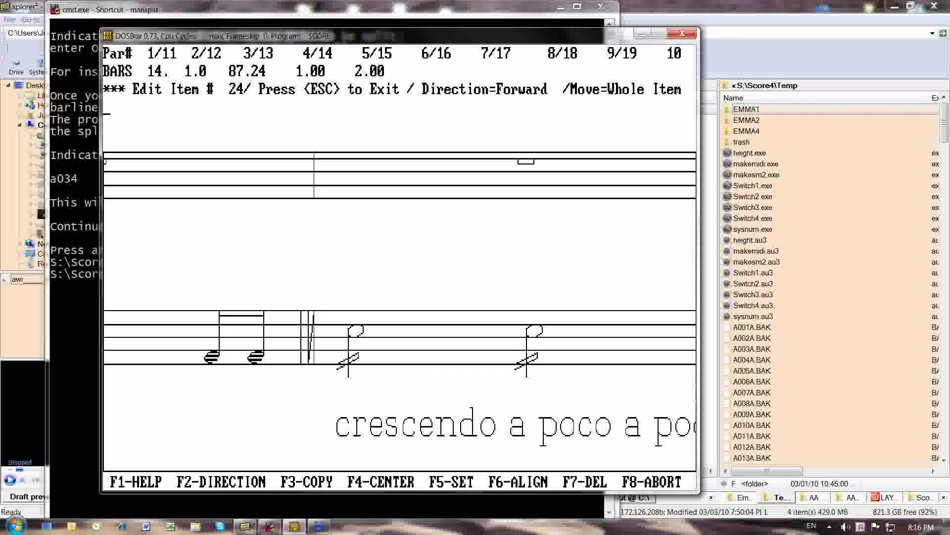
key(F1)
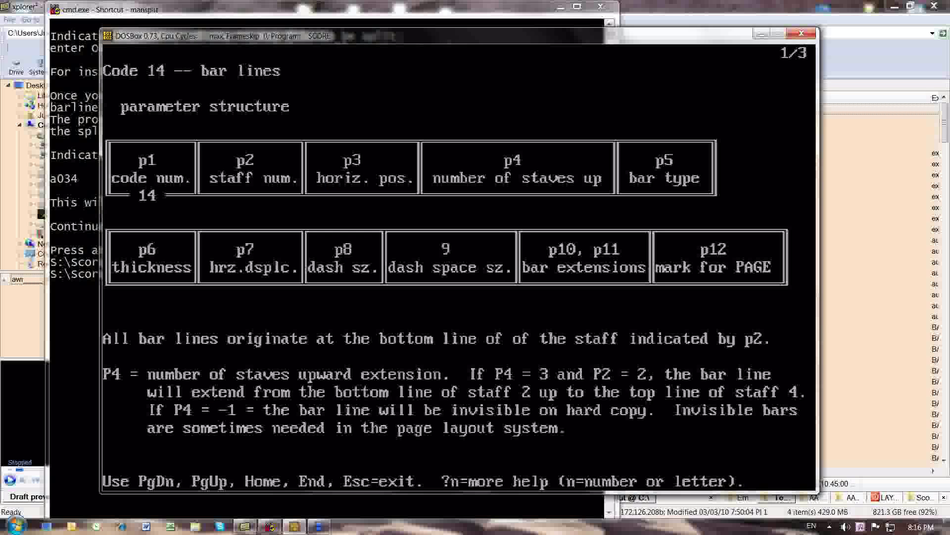
key(Page_Down)
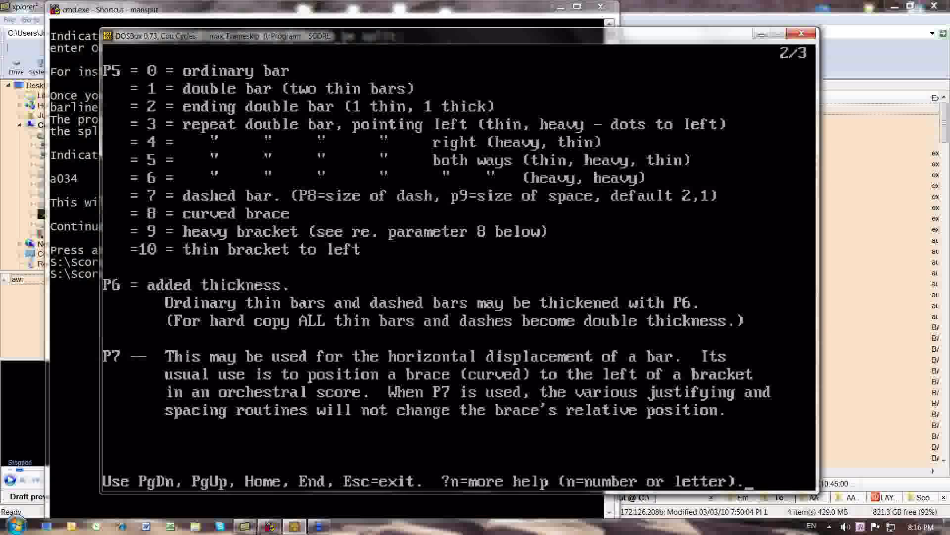
key(Escape)
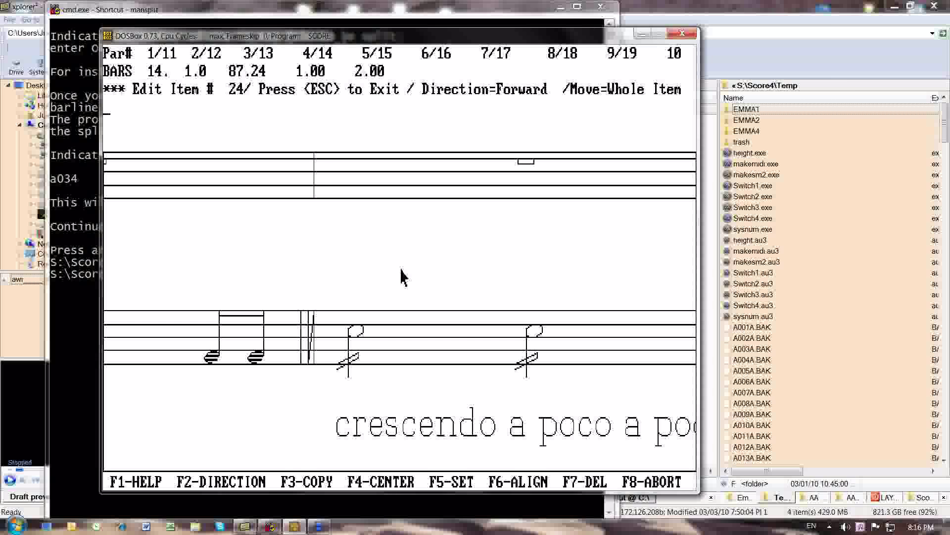
key(Escape)
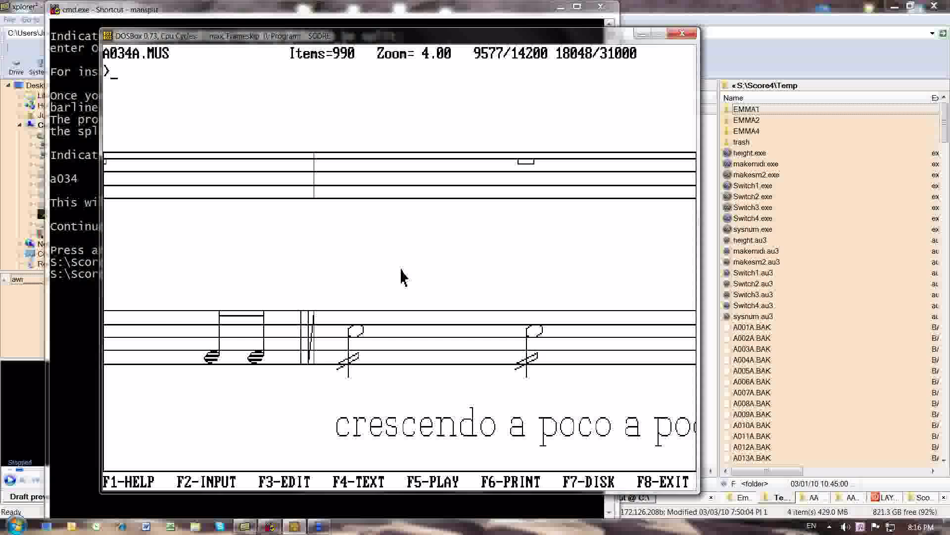
key(Home)
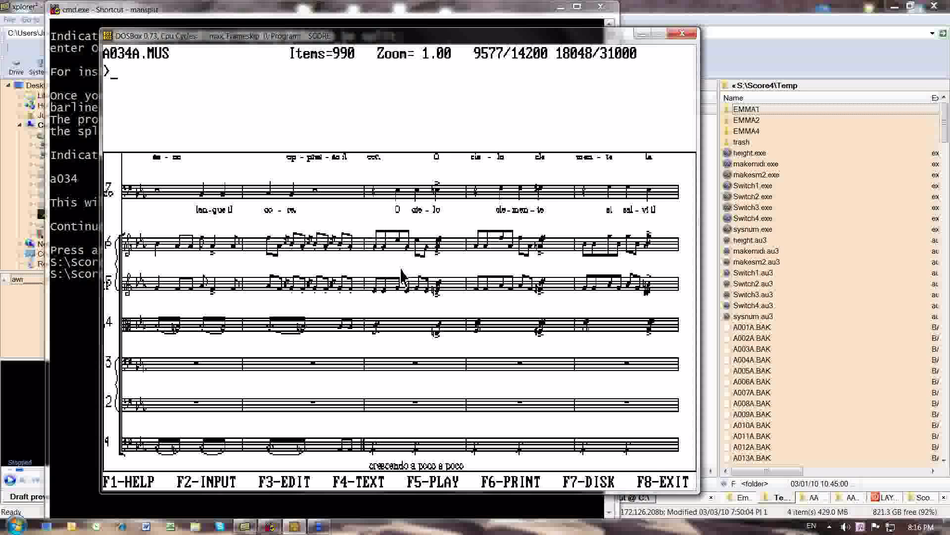
Save the edited A034A score and exit it so the batch continues.
text(sa)
key(Return)
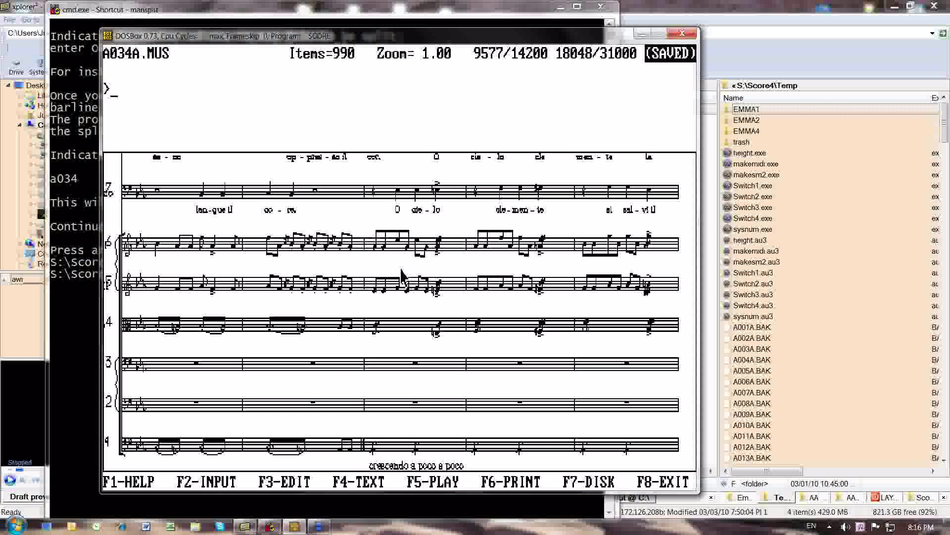
key(F8)
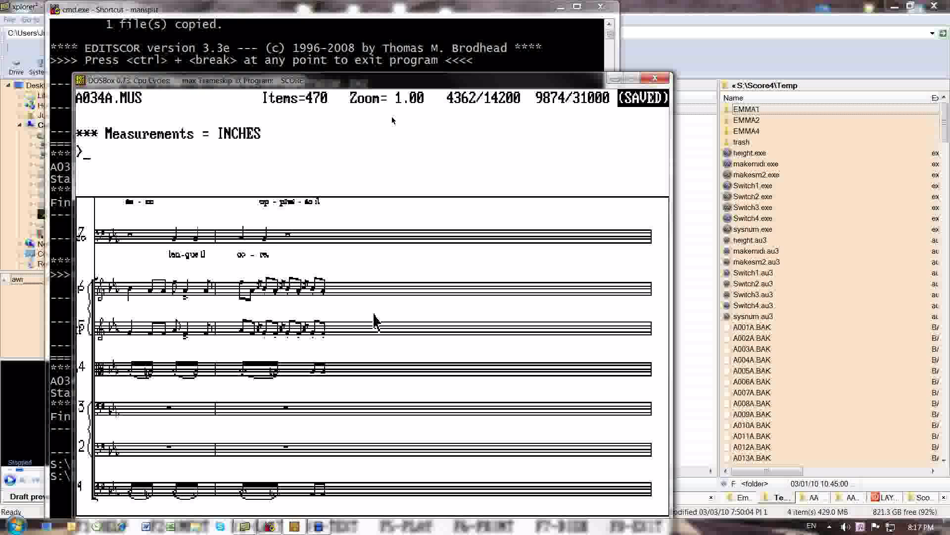
Respace the shortened A034A system across staves 1 to 33 with the j command.
drag(399, 79, 423, 24)
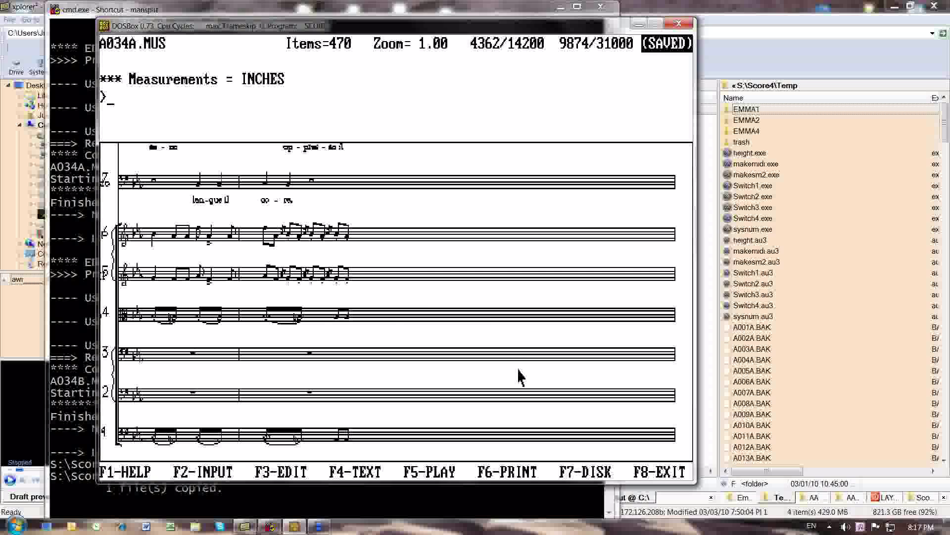
text(j)
key(Return)
text(1 3)
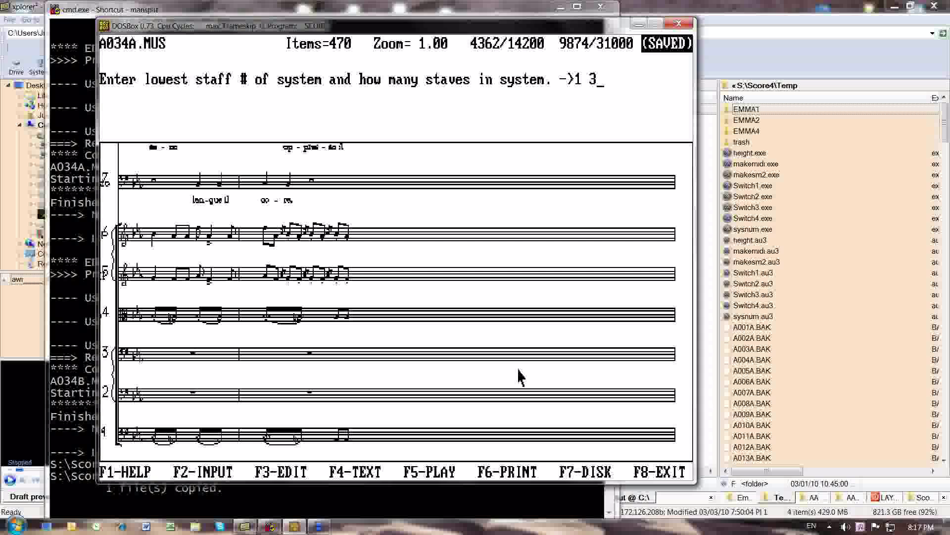
text(3)
key(Return)
key(Return)
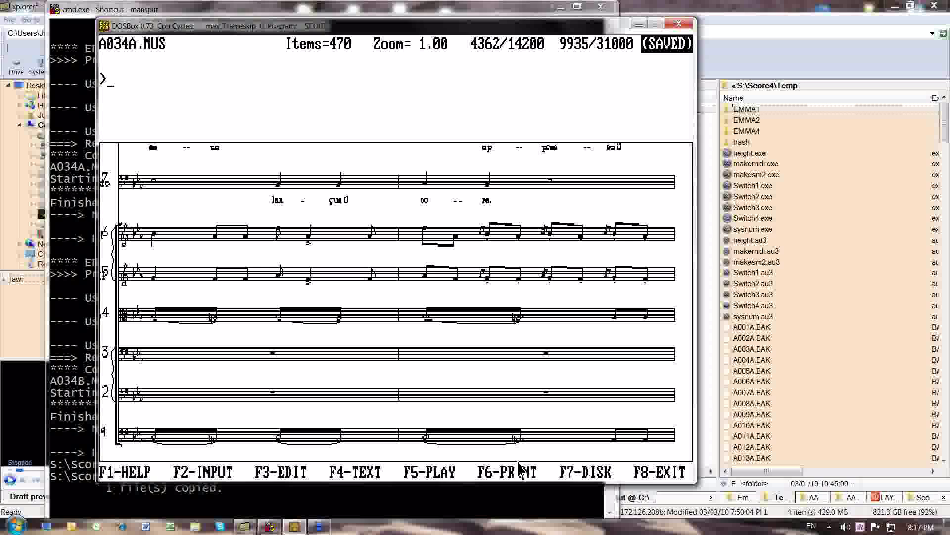
Load A034B and respace its system across the full page width for staves 1 to 33.
text(ex)
key(Return)
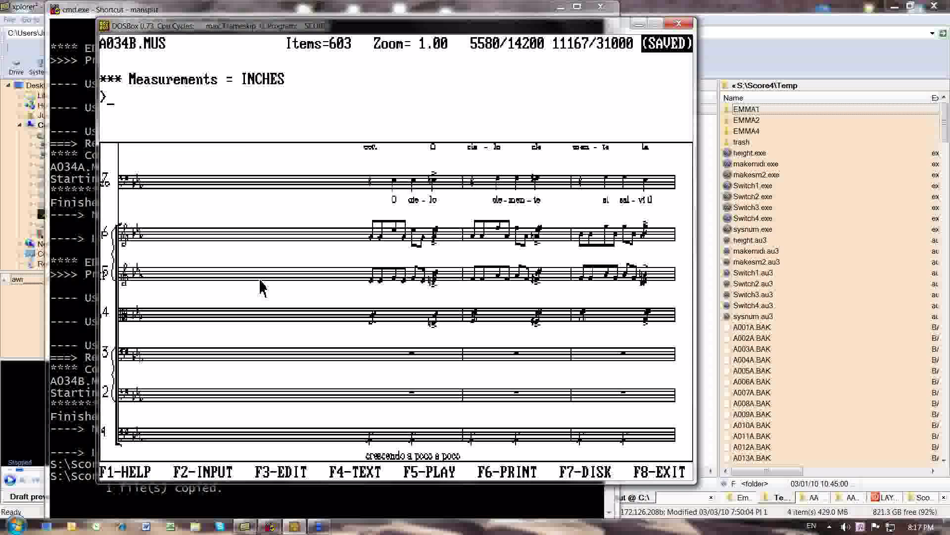
text(lj)
key(Return)
text(1 33)
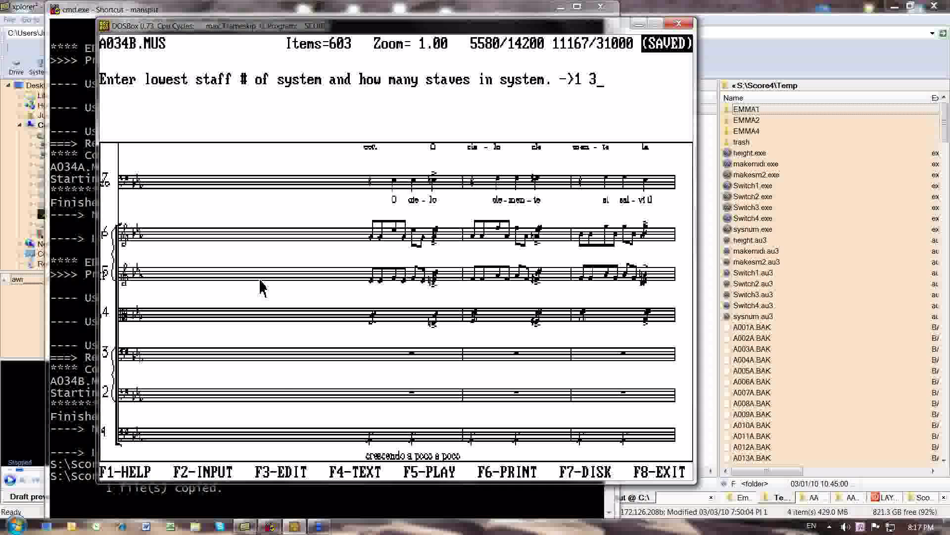
key(Return)
key(Return)
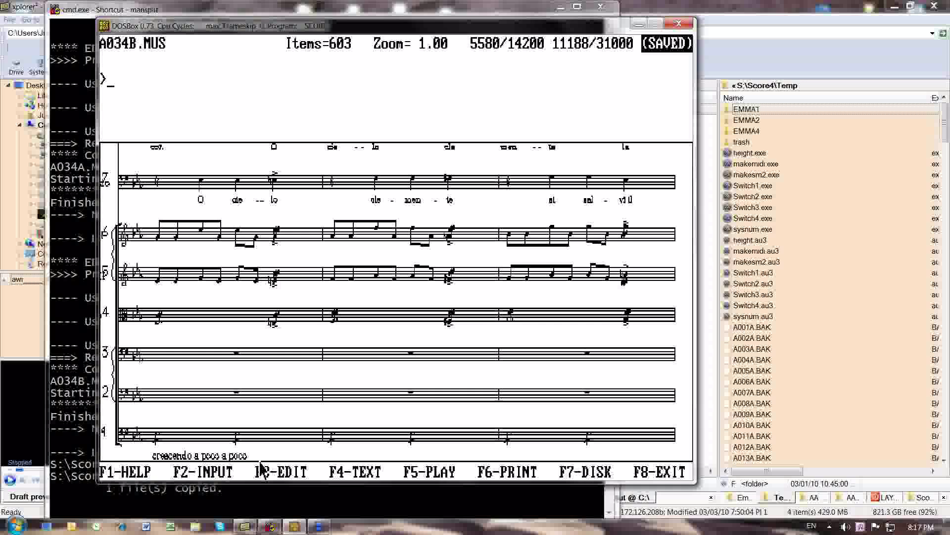
Exit SCORE, terminate the mansplit batch with Ctrl+C and y, and enter go1.
text(E)
key(Return)
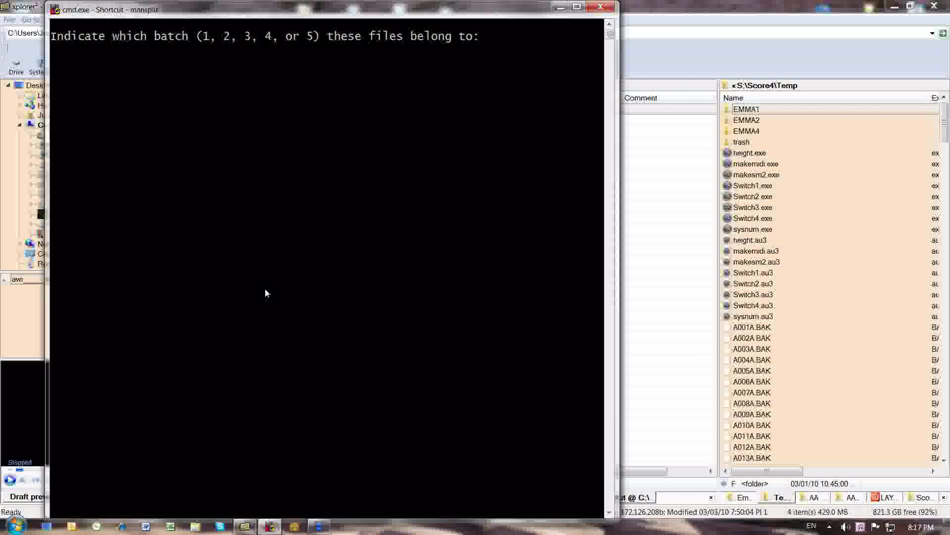
key(ctrl+c)
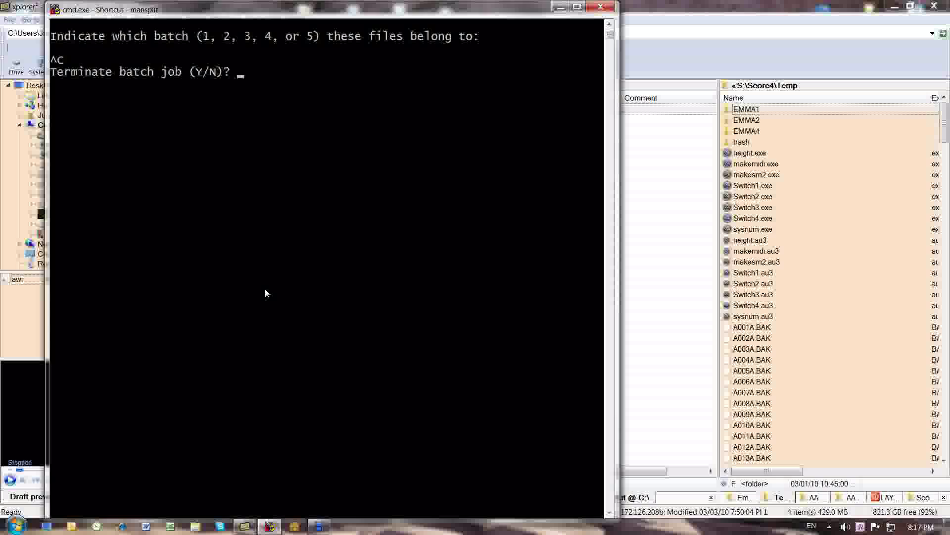
text(y)
key(Return)
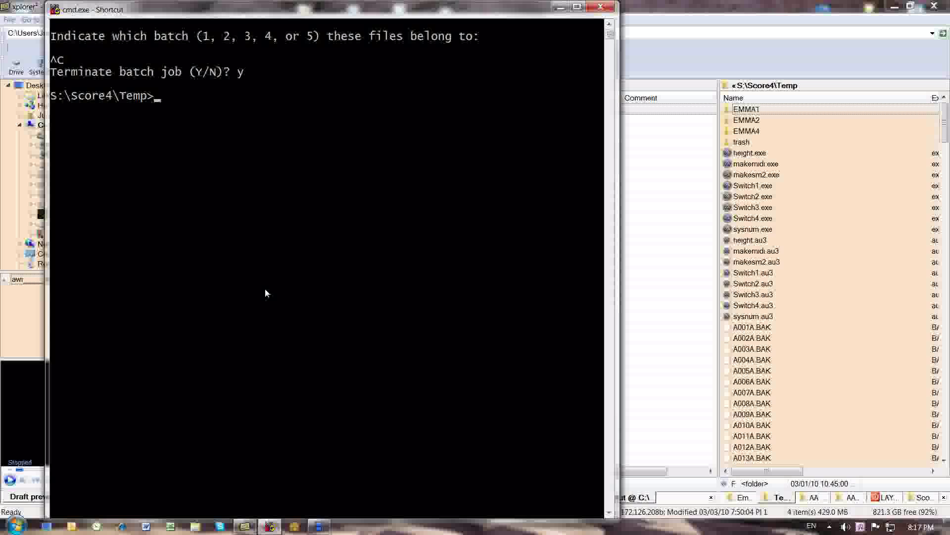
text(go1)
Launch go1 to copy all 44 .MUS files, including the new A034B.MUS.
key(Return)
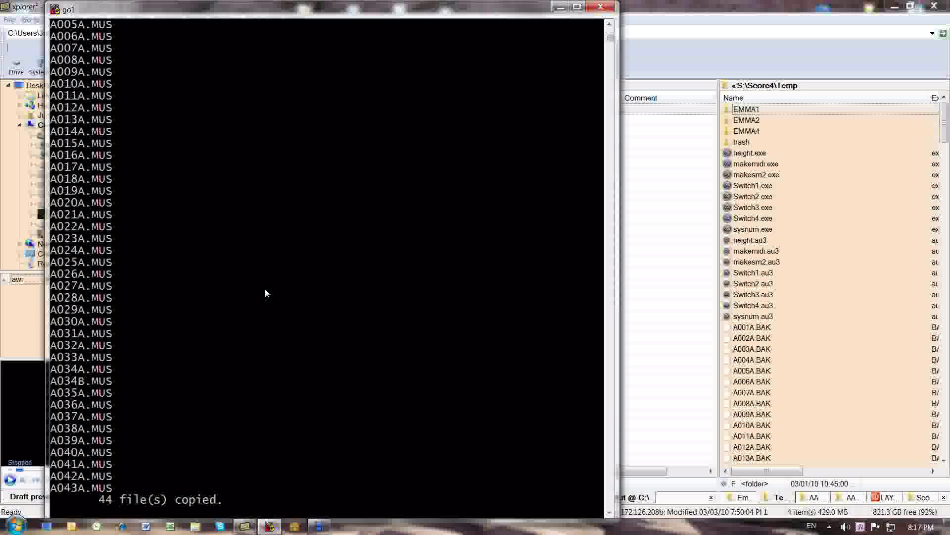